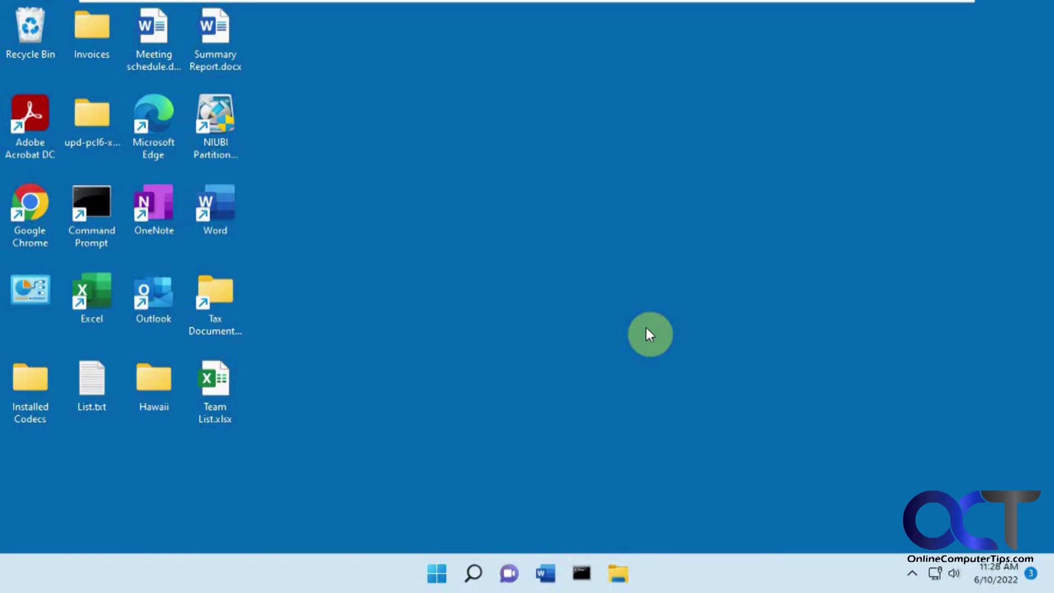
Step: Launch System Configuration with msconfig and follow its Startup tab link to Task Manager's startup apps
left_click(436, 573)
left_click(469, 87)
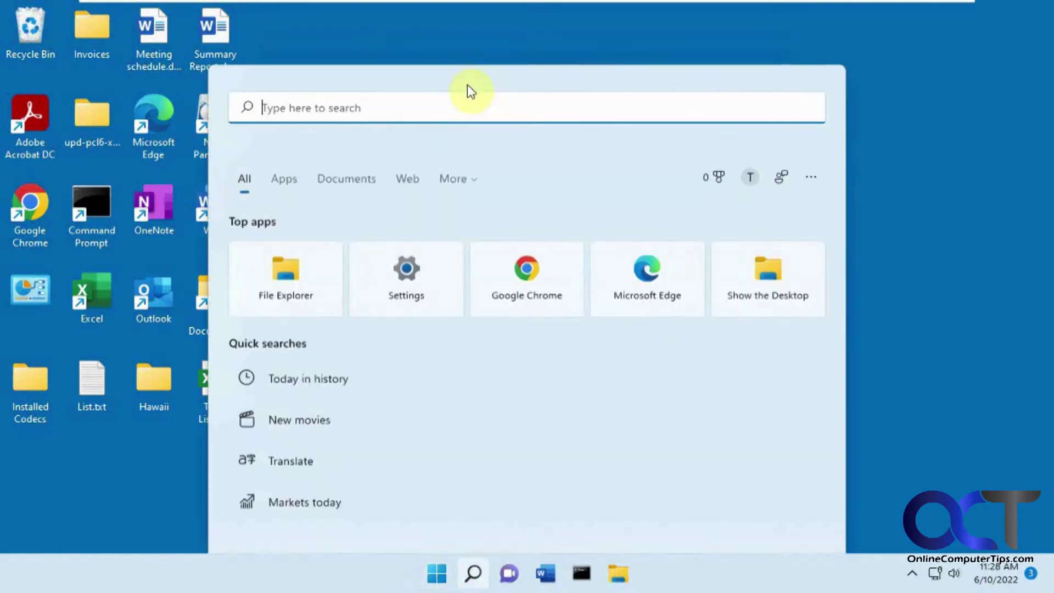
type("msconfig")
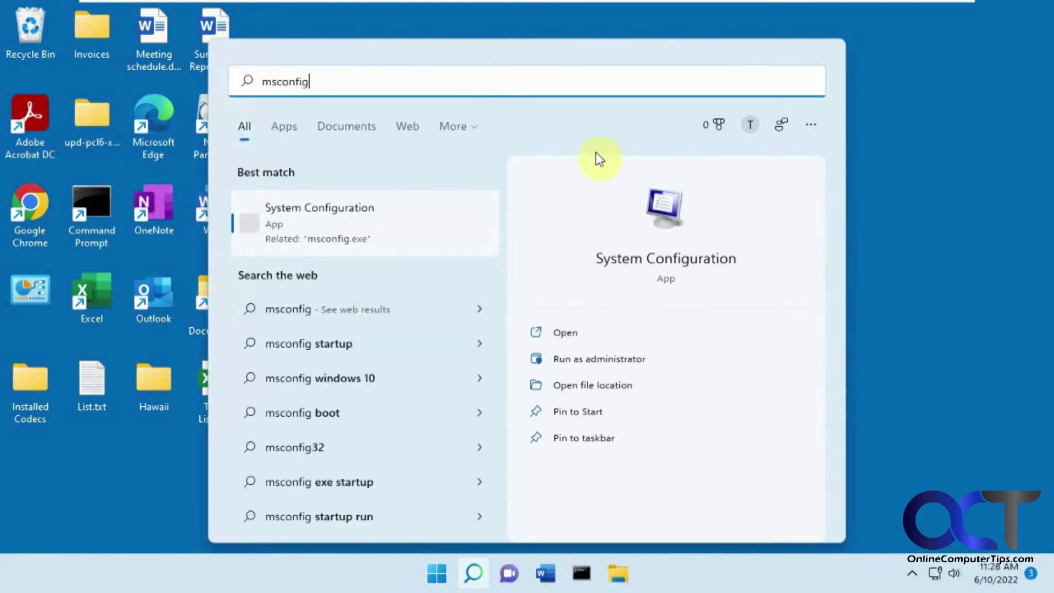
left_click(676, 258)
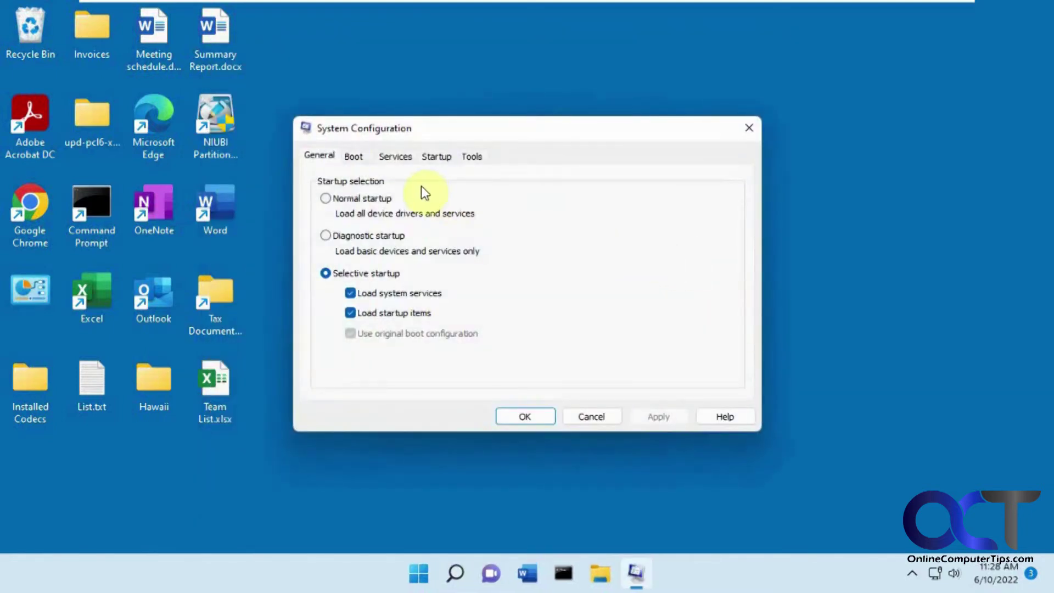
left_click(434, 159)
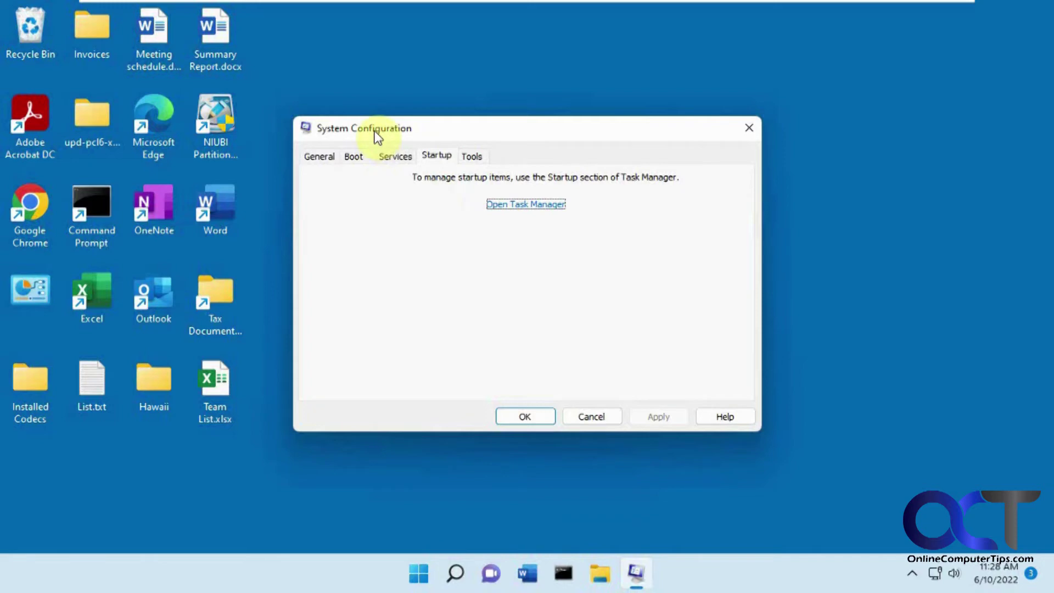
left_click(531, 208)
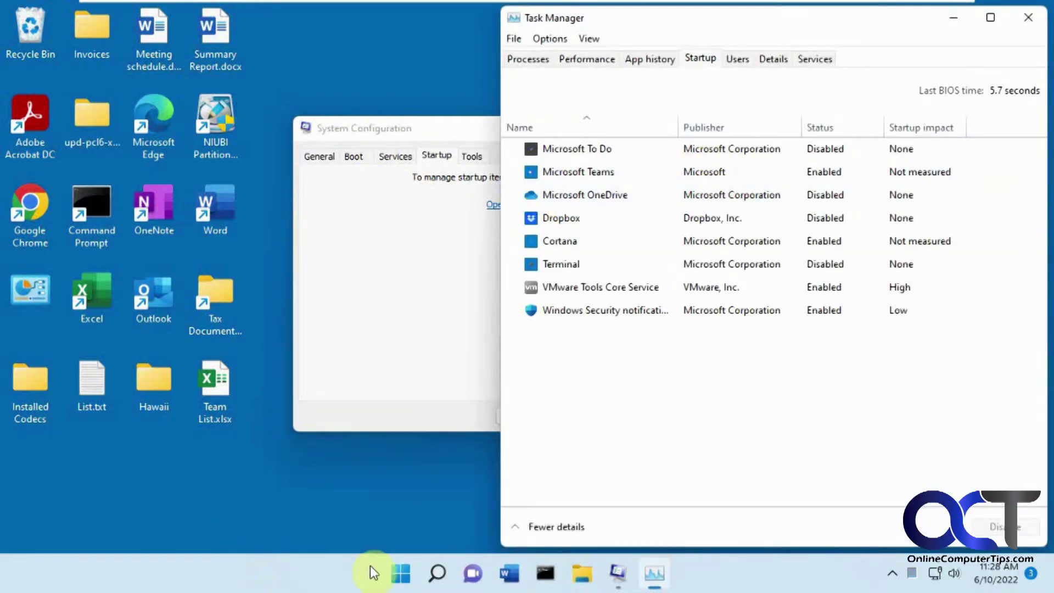
Step: Open Task Manager from the Start button's quick menu on its Startup tab
right_click(401, 573)
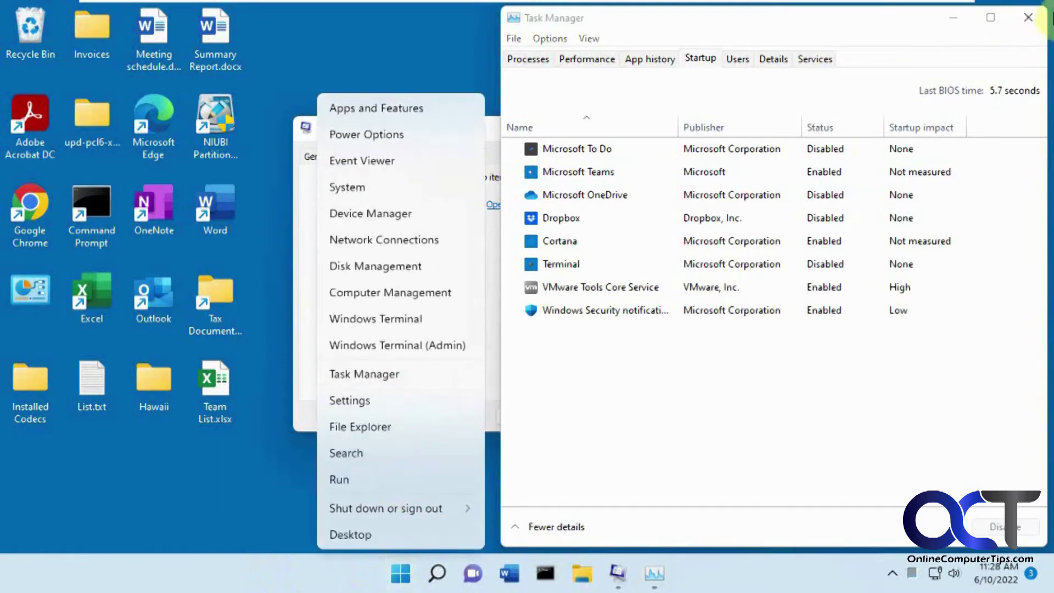
left_click(1028, 18)
right_click(414, 576)
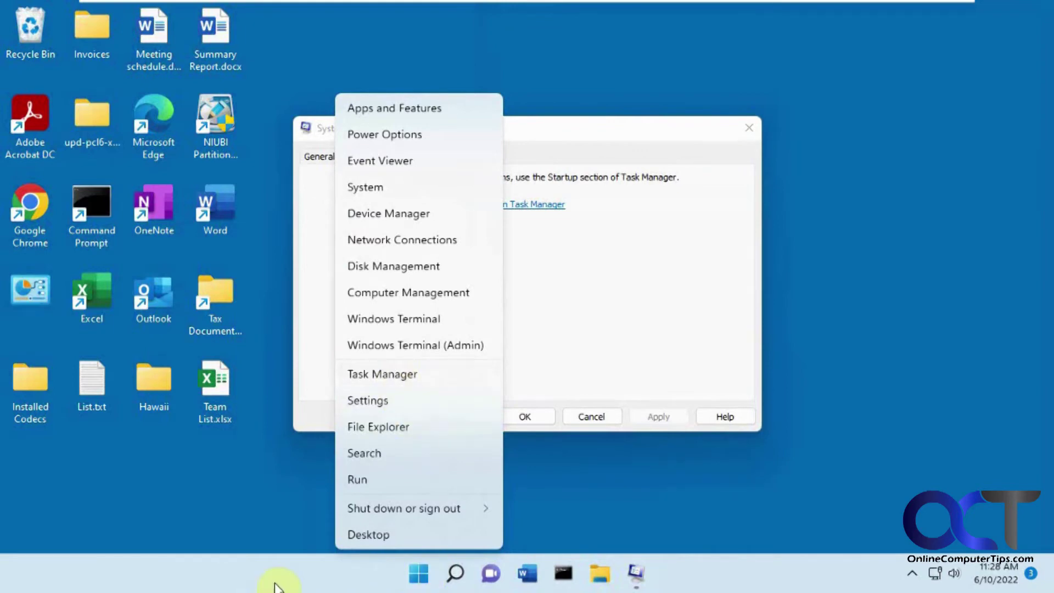
left_click(393, 375)
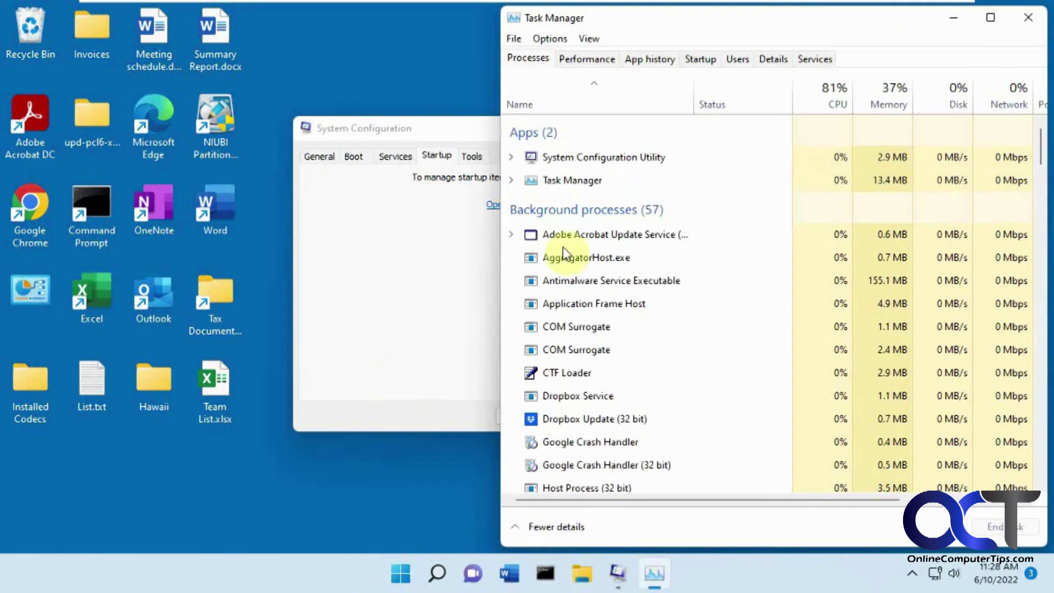
left_click(703, 59)
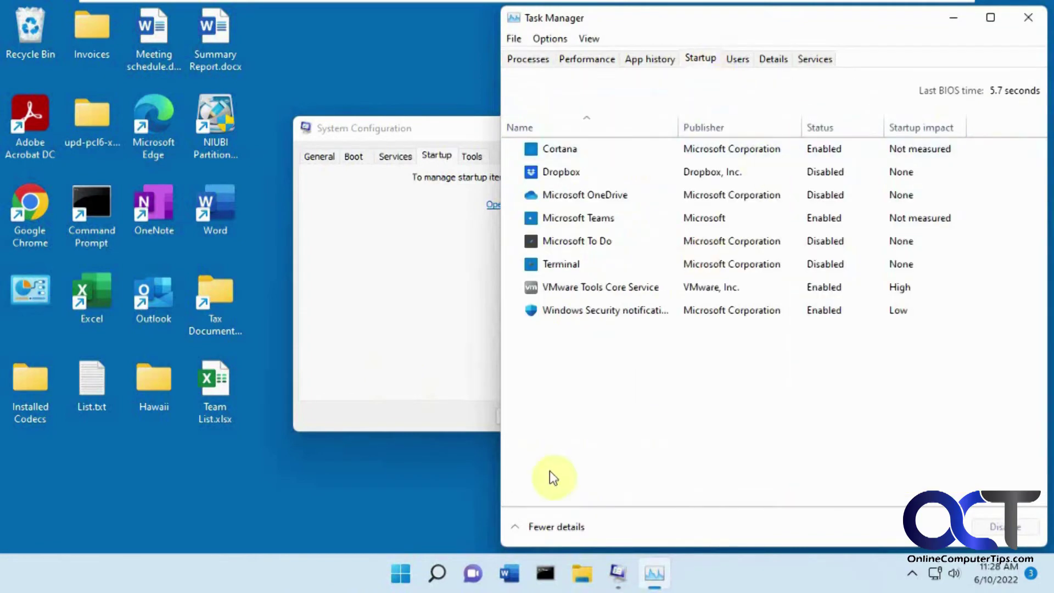
Step: Sort the startup apps by Status and select Microsoft Teams
left_click(838, 125)
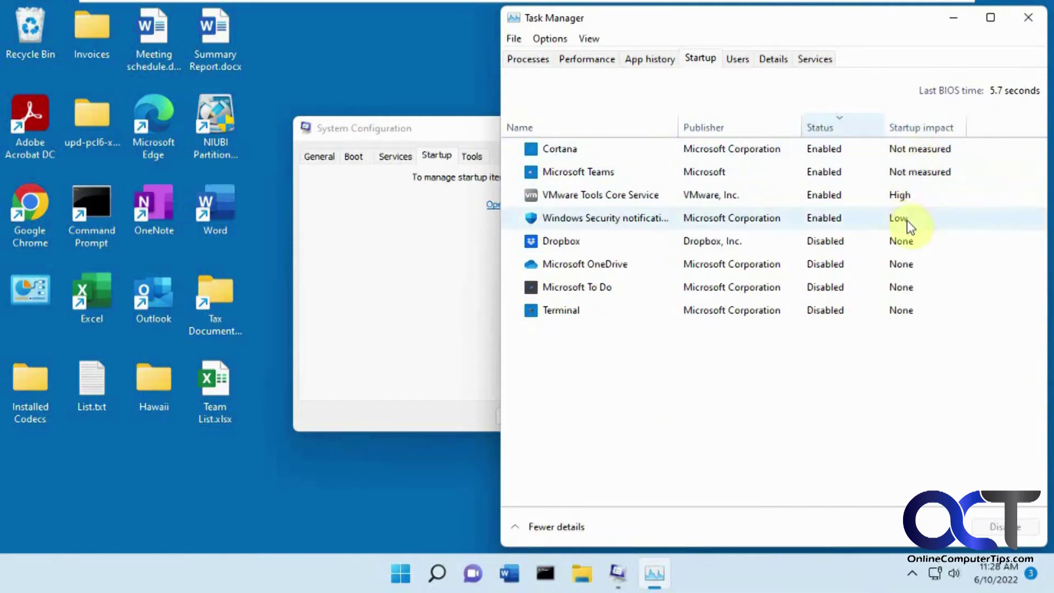
mouse_move(925, 175)
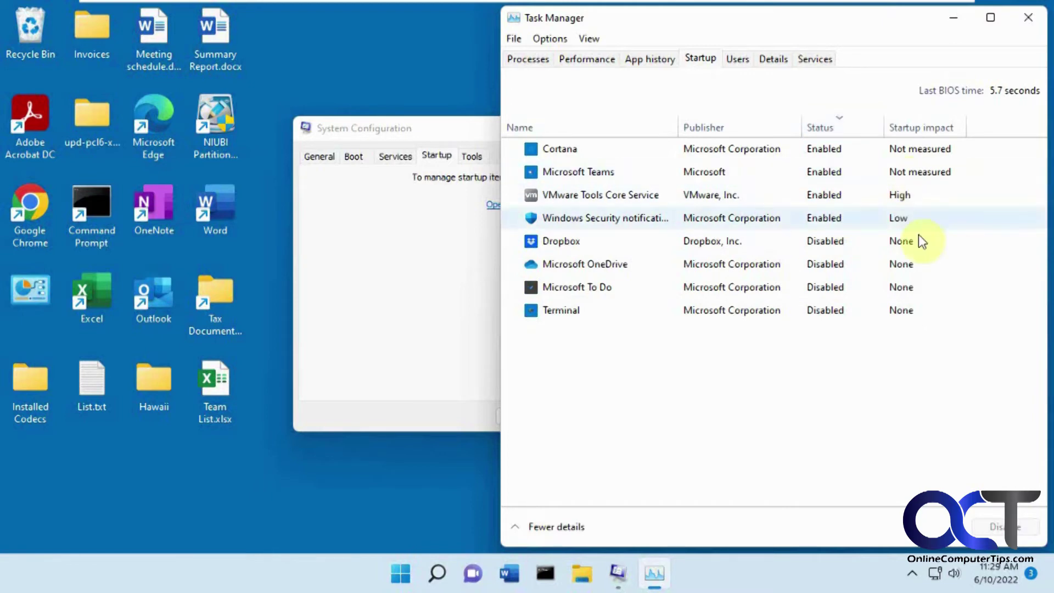
left_click(826, 175)
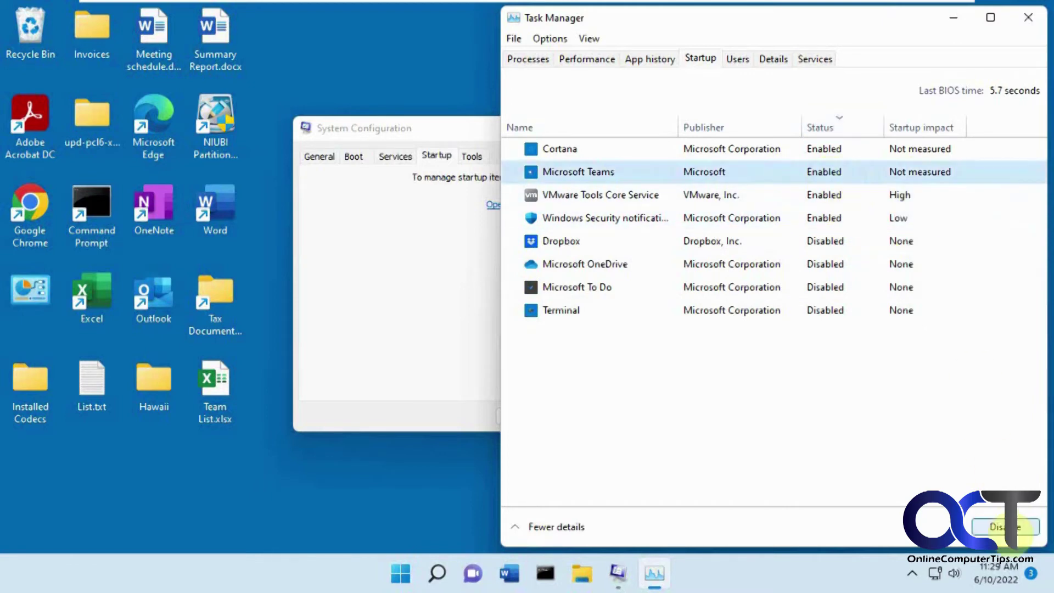
Step: Disable Microsoft Teams so it no longer launches at startup
left_click(1003, 526)
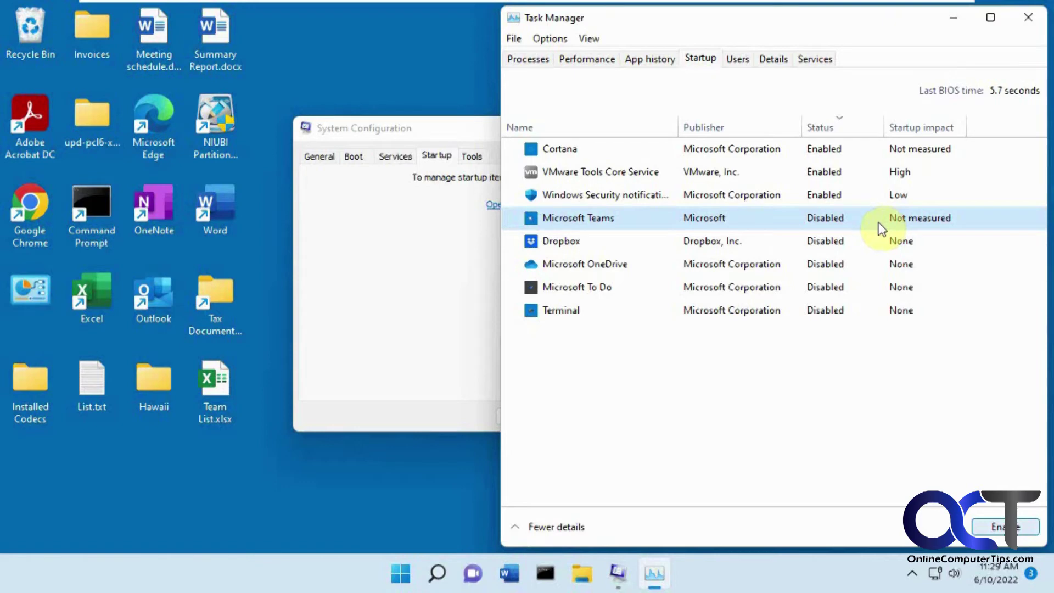
left_click(401, 575)
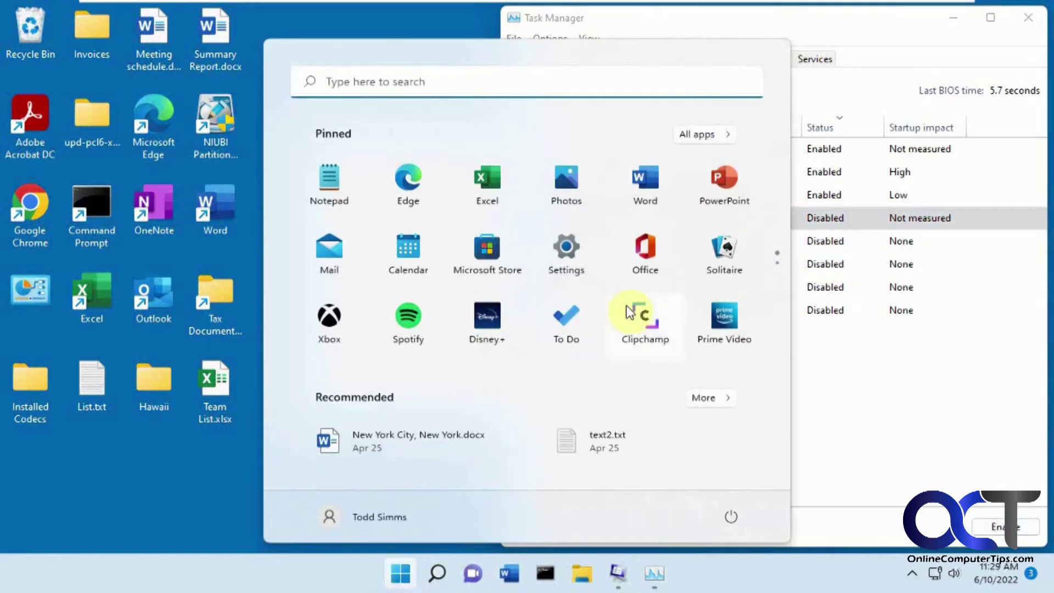
Step: Check in Settings > Apps > Startup that Dropbox and Teams are Off, then close Settings
left_click(567, 252)
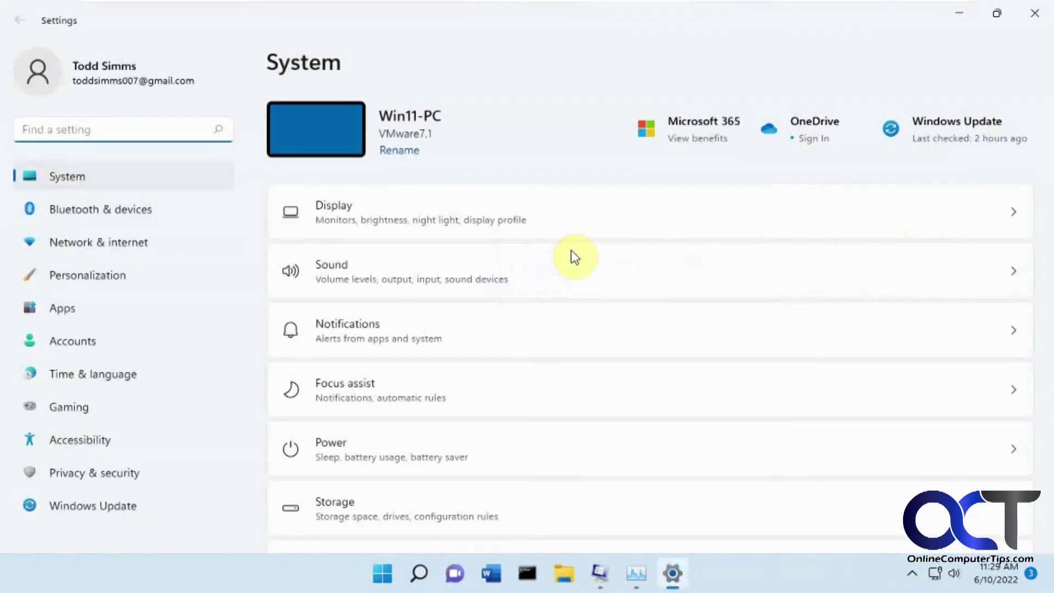
left_click(86, 305)
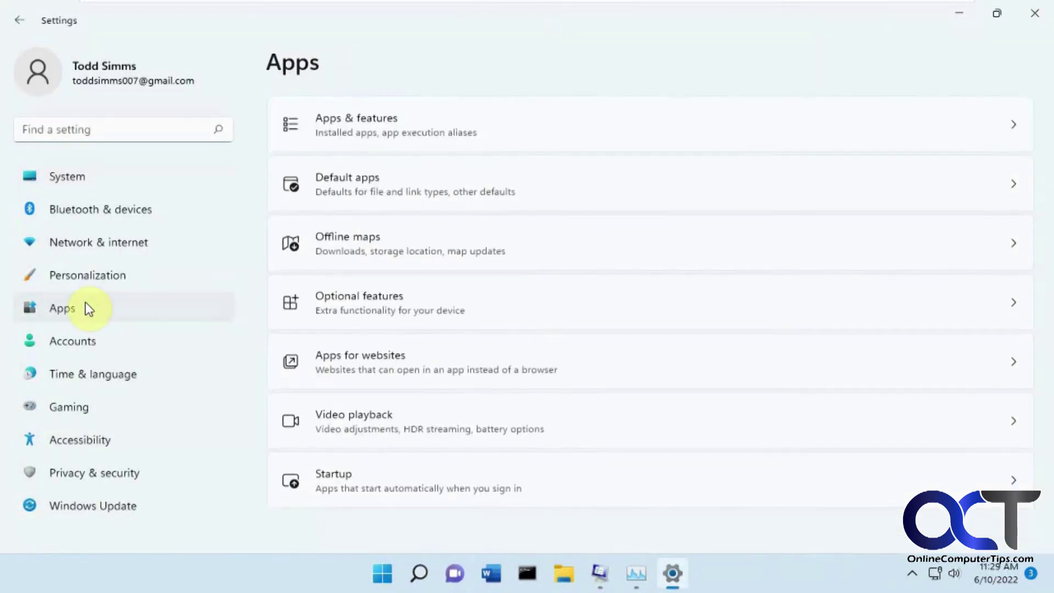
left_click(380, 478)
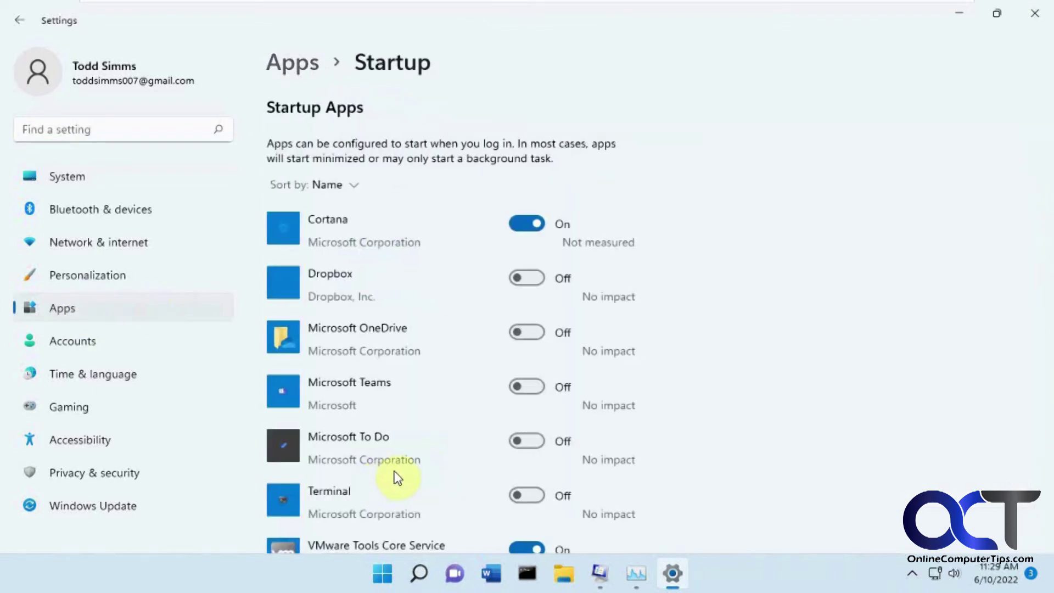
scroll(813, 279, "down", 3)
scroll(815, 281, "up", 2)
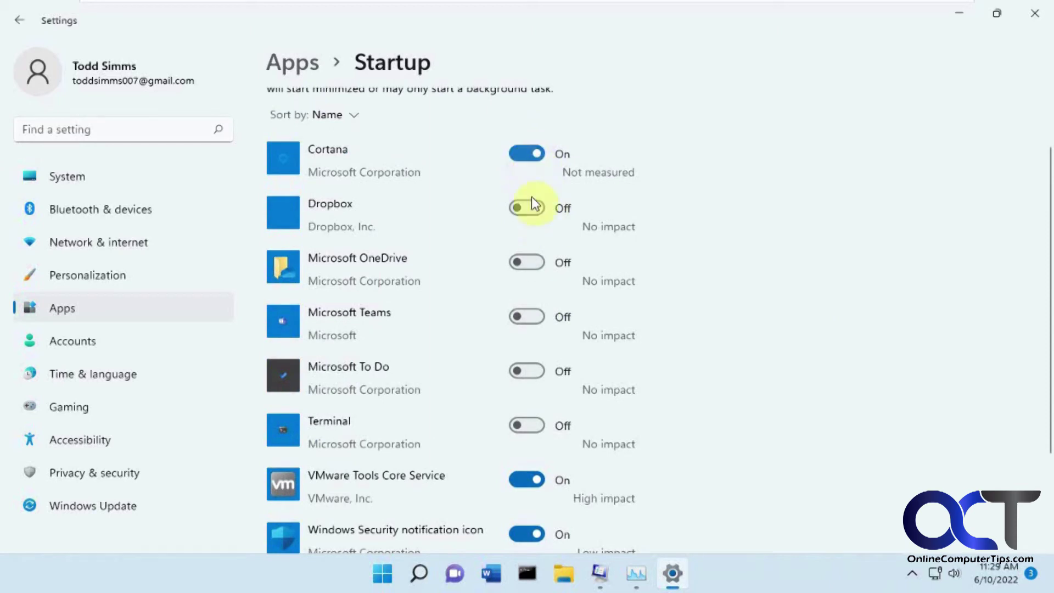
scroll(545, 384, "down", 3)
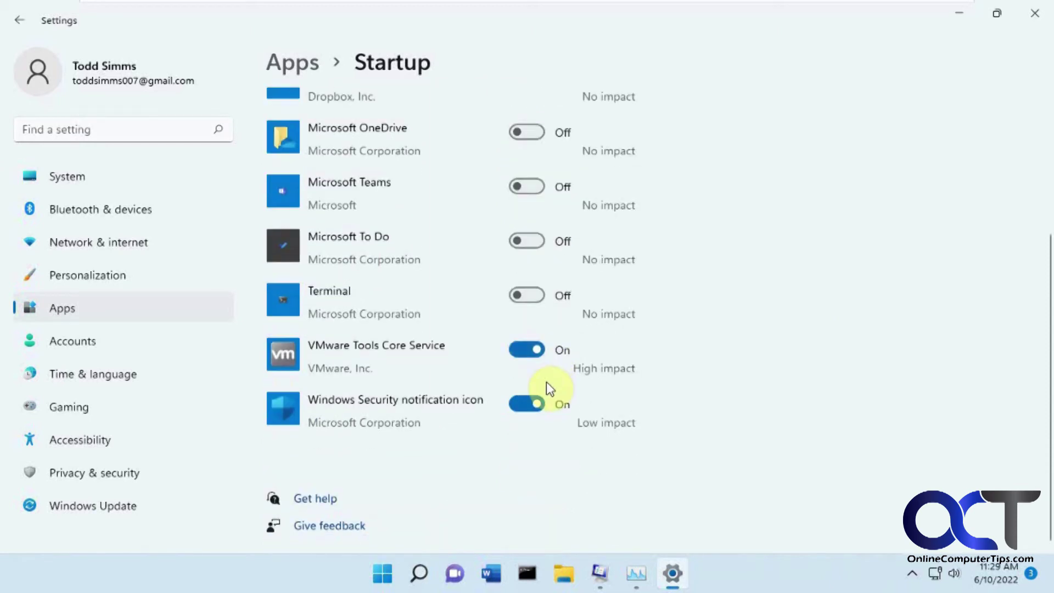
scroll(546, 387, "up", 3)
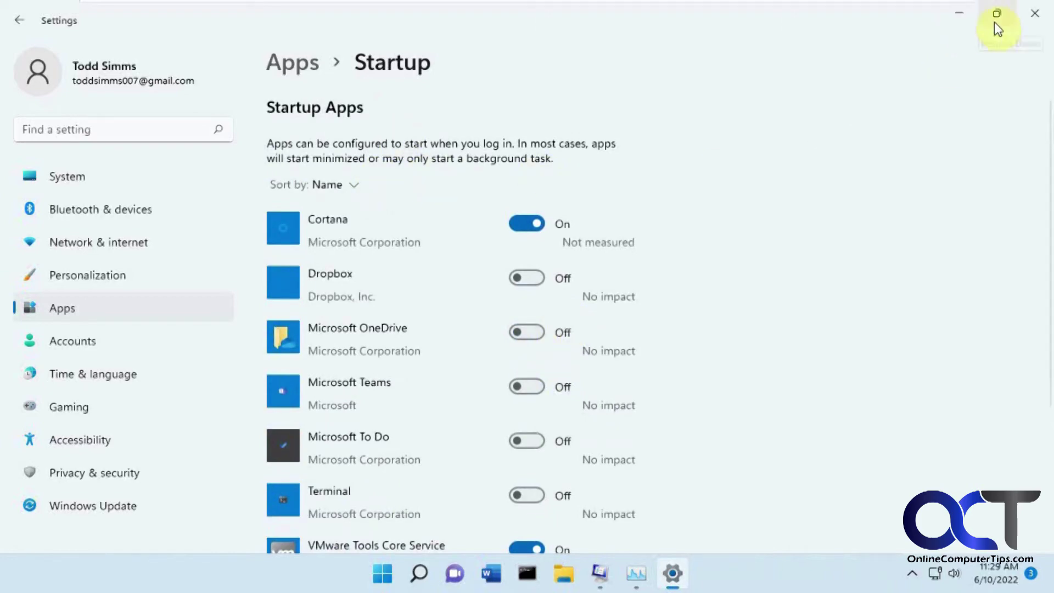
left_click(1032, 14)
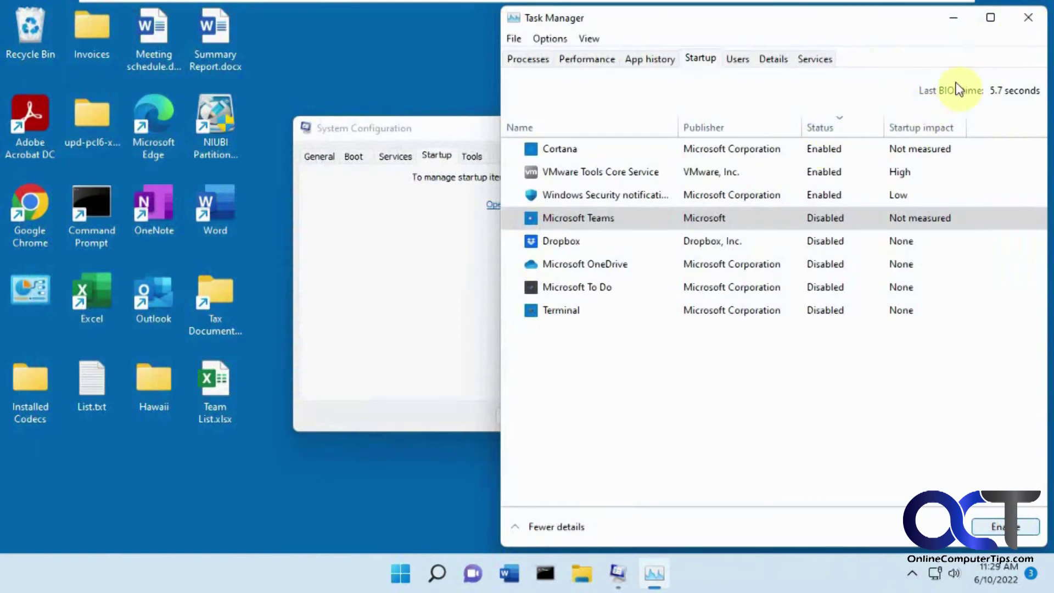
Step: Close Task Manager and show System Configuration's Services list with Microsoft services hidden
left_click(1029, 18)
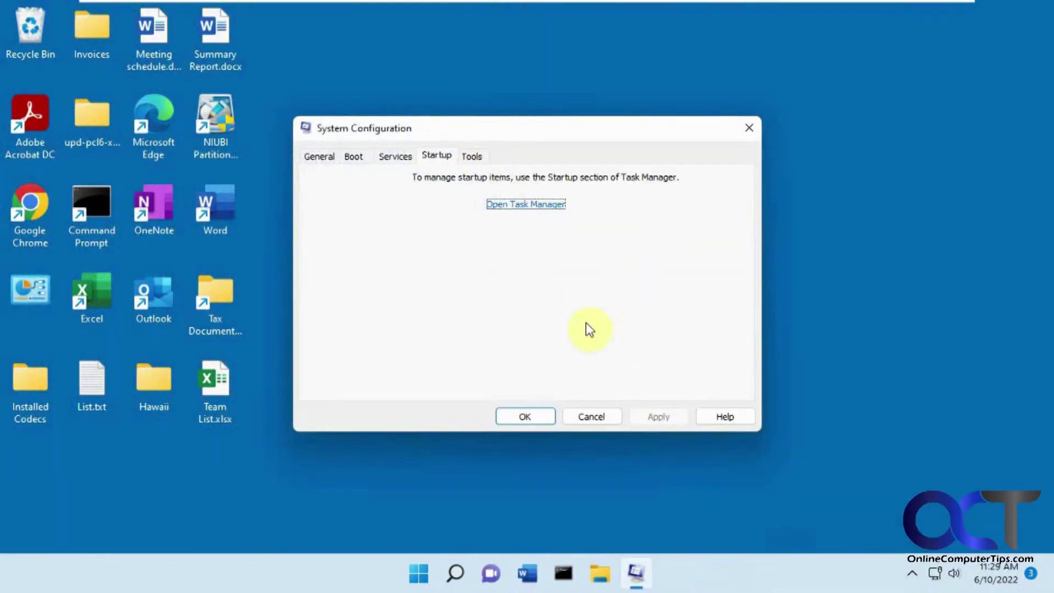
left_click(394, 159)
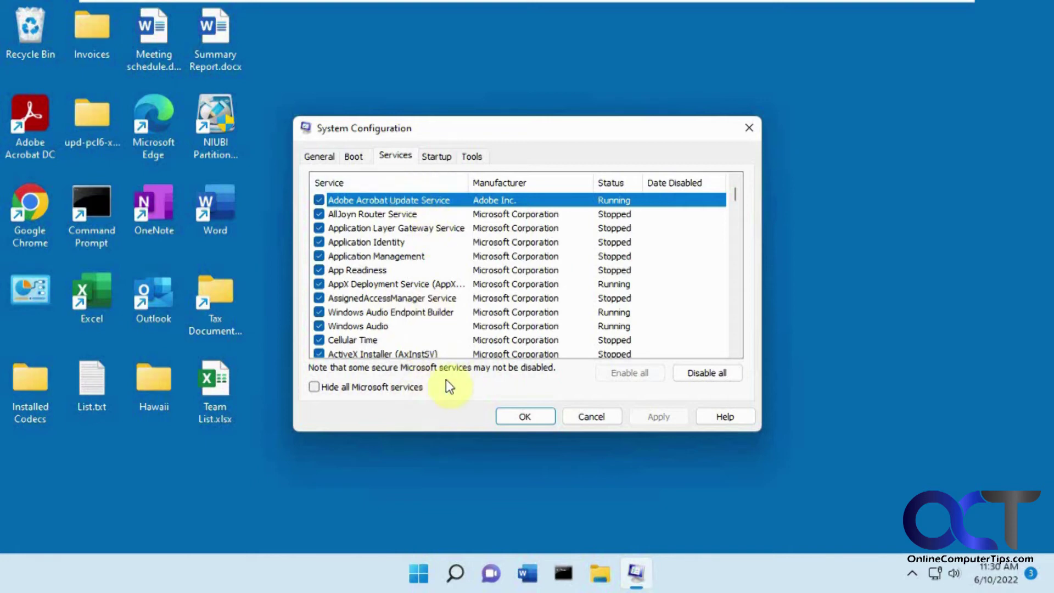
left_click(315, 386)
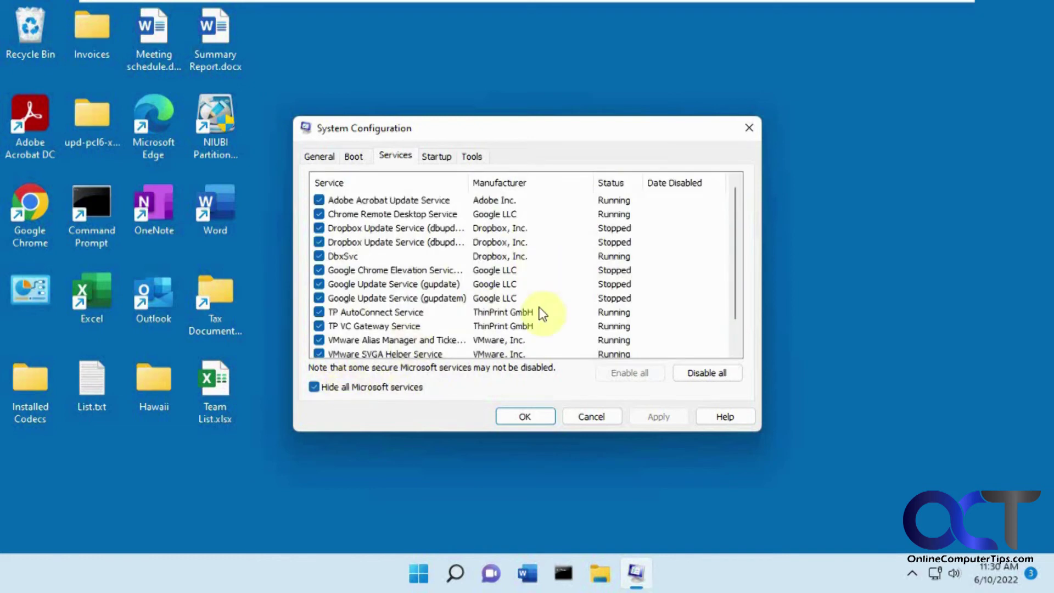
Step: Uncheck both Dropbox Update Service entries and DbxSvc, then confirm with OK
scroll(471, 268, "down", 1)
scroll(471, 272, "up", 1)
left_click(318, 256)
left_click(319, 242)
left_click(319, 228)
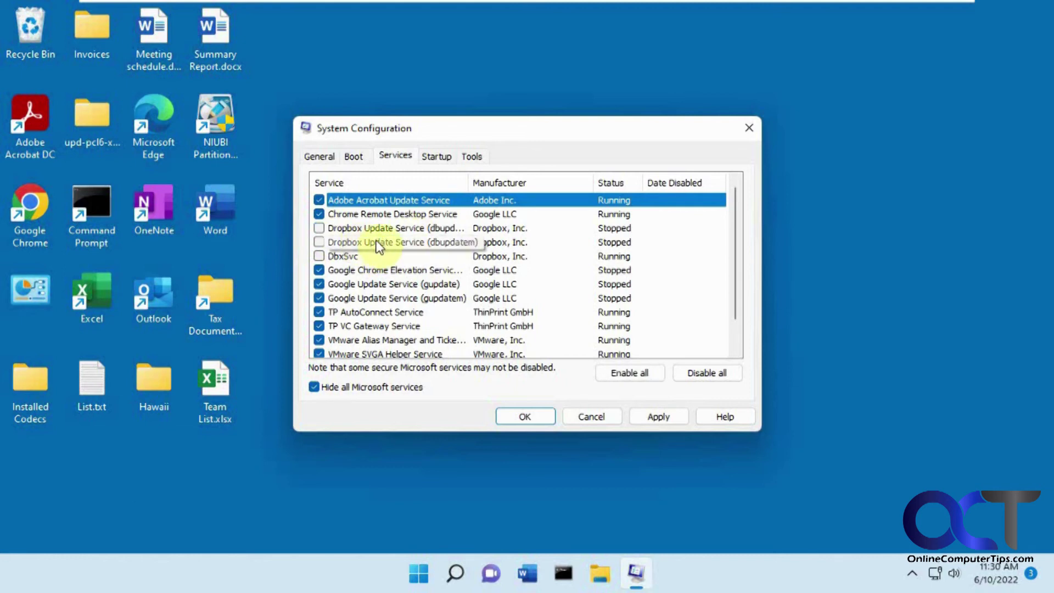
left_click(525, 416)
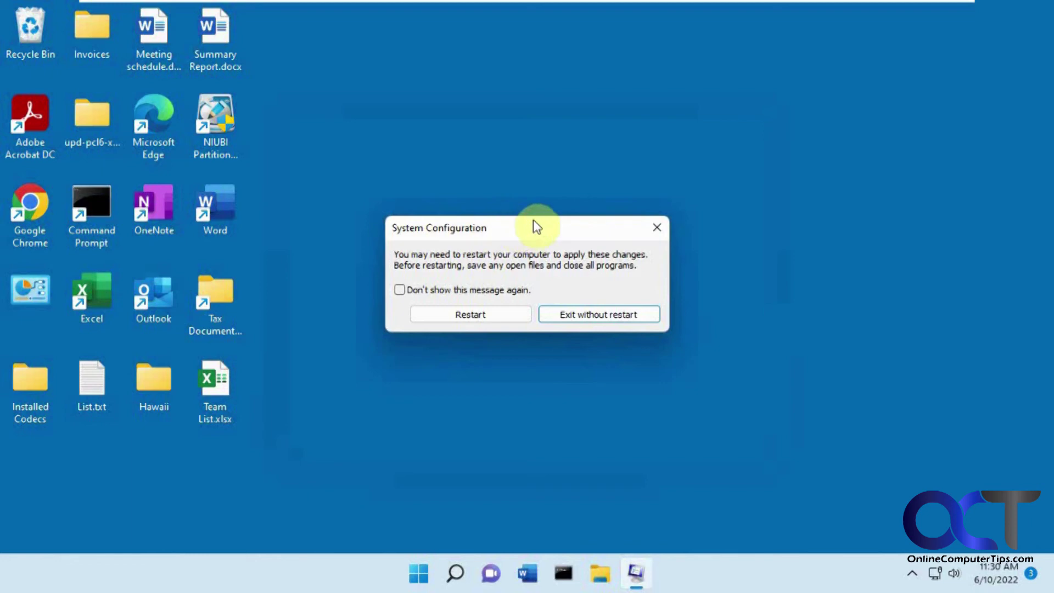
Step: Choose 'Exit without restart' in the restart prompt
left_click(588, 314)
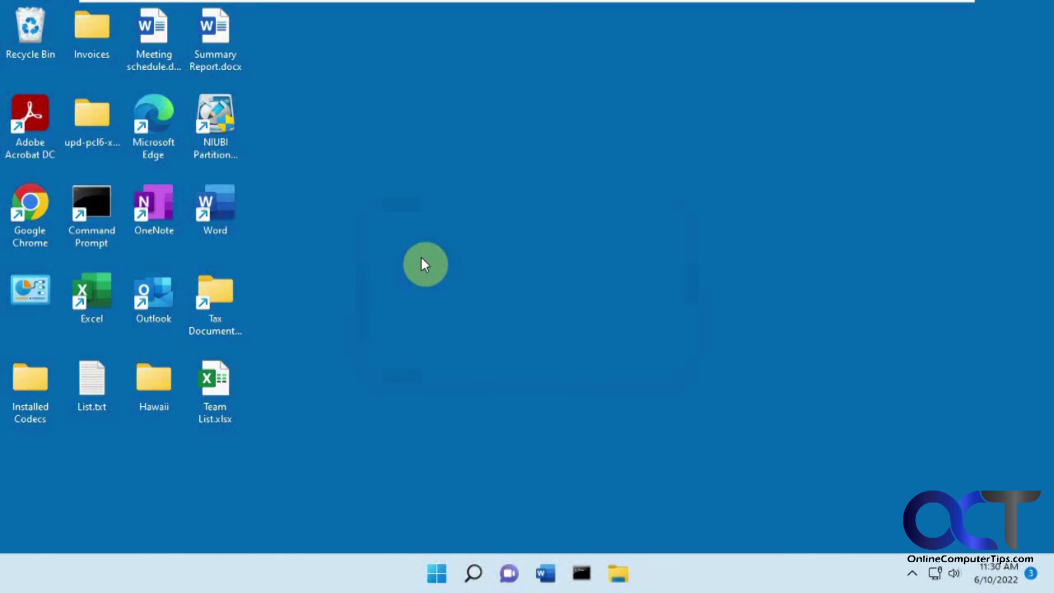
Step: Reopen the Startup apps page in Settings > Apps
left_click(436, 572)
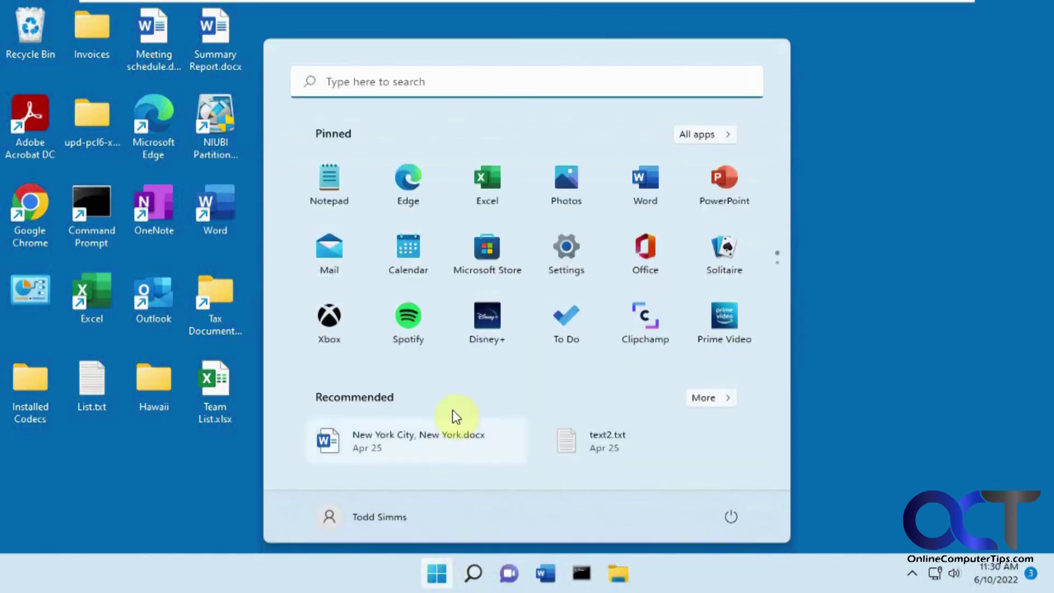
left_click(564, 243)
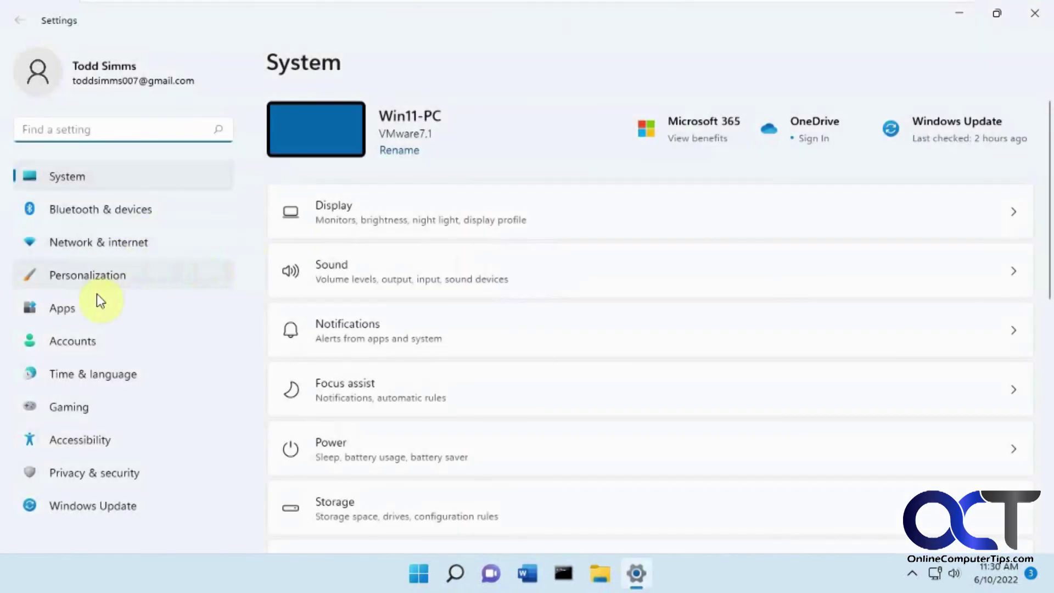
left_click(90, 311)
left_click(419, 480)
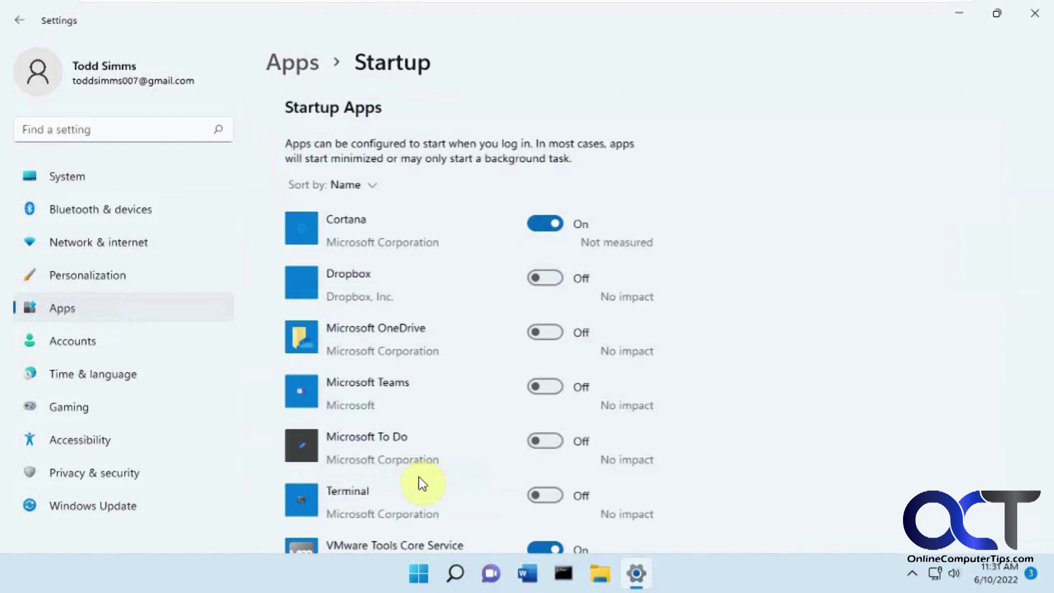
Step: Open Task Manager on its Startup tab to compare the enabled and disabled apps
right_click(418, 575)
left_click(407, 373)
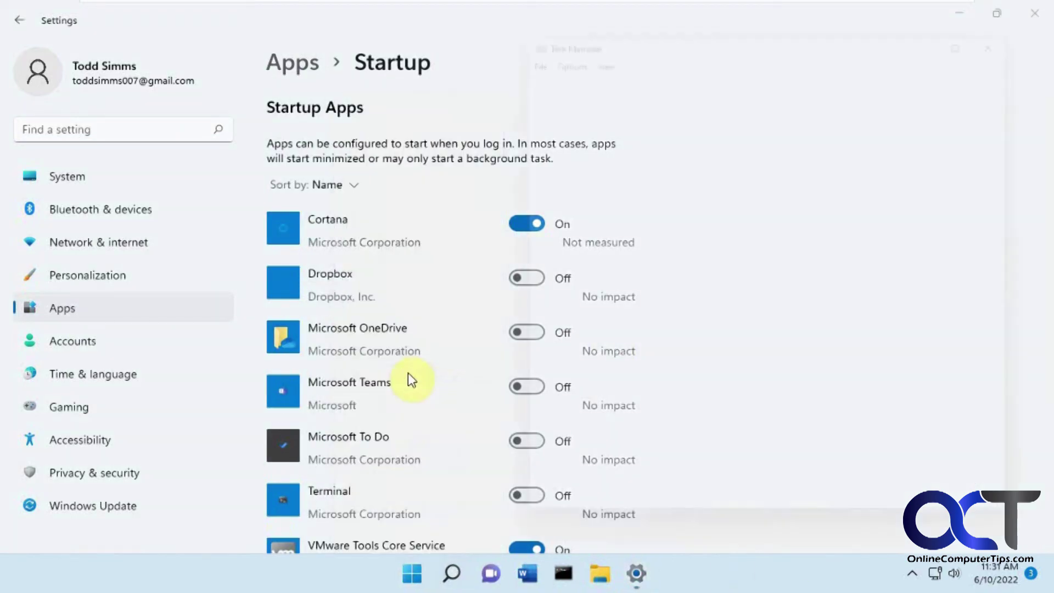
left_click(700, 59)
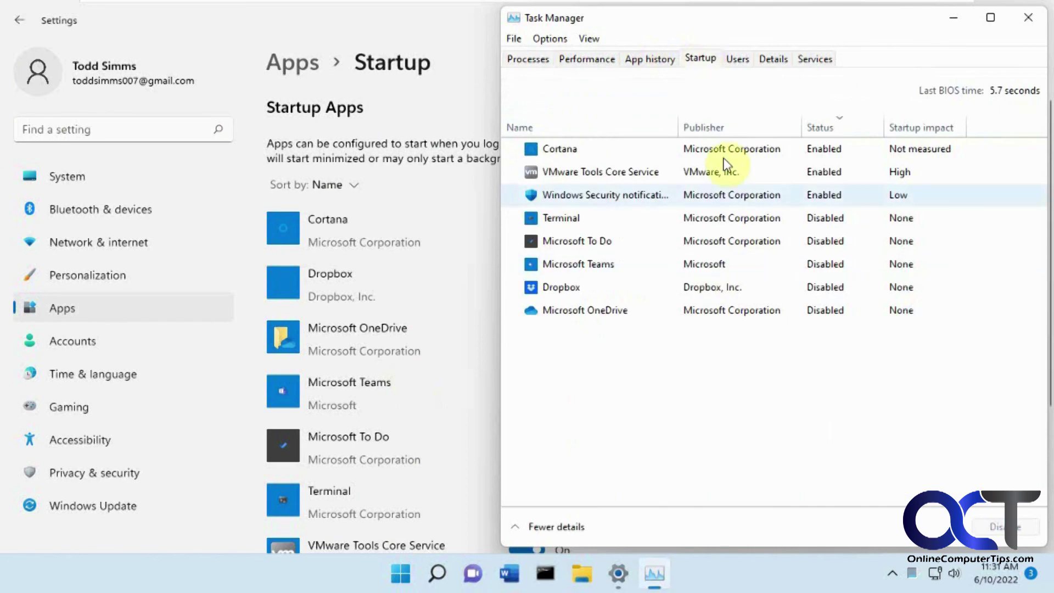